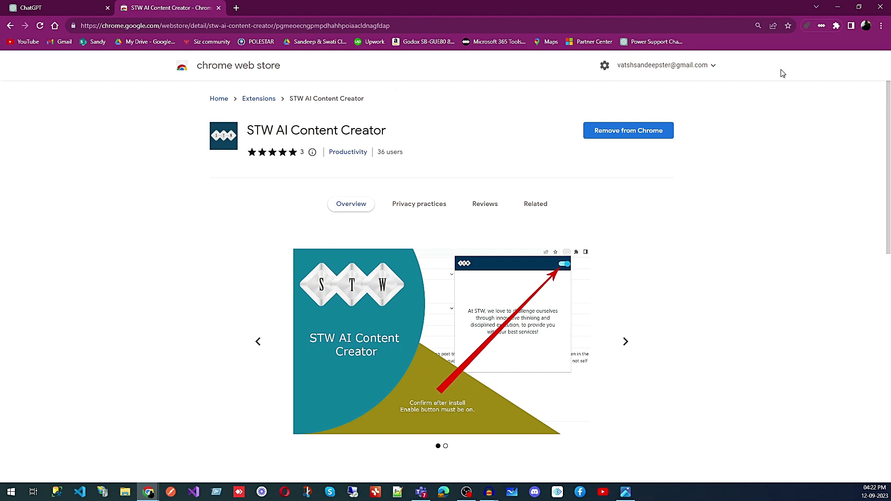
Check in Chrome's extension list and its popup whether the STW AI Content Creator extension is pinned and enabled.
left_click(836, 26)
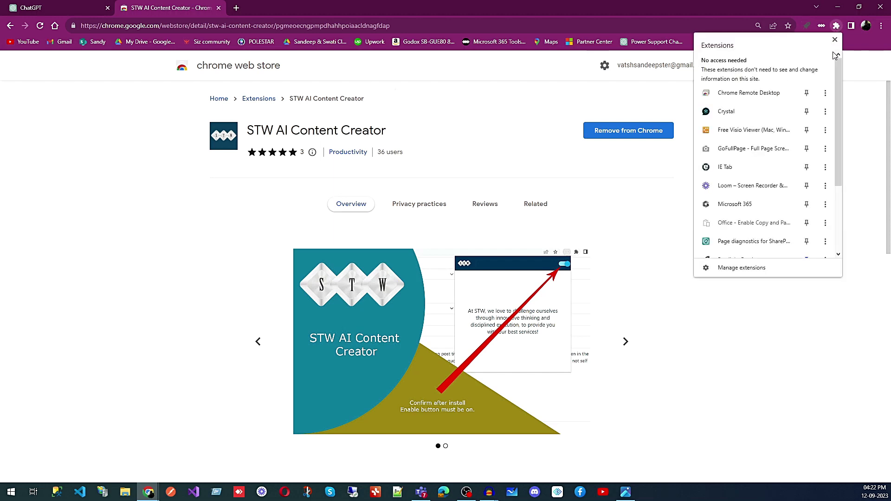
scroll(794, 163, "down", 2)
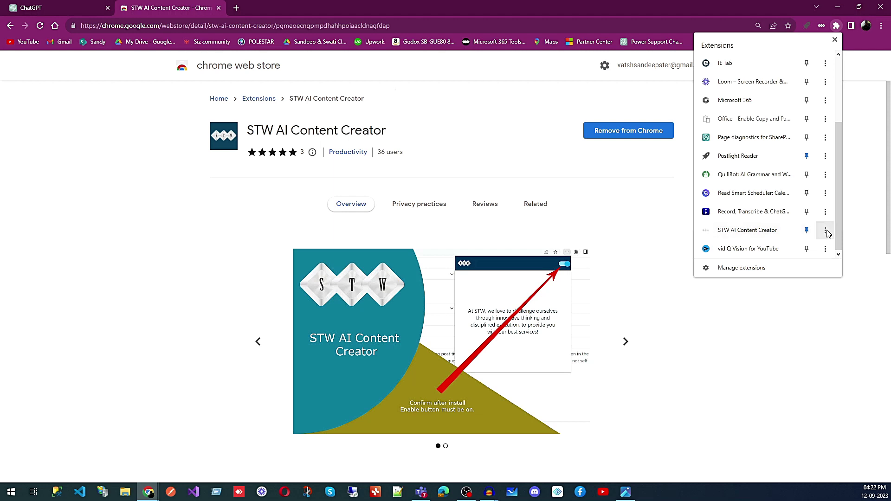
left_click(844, 85)
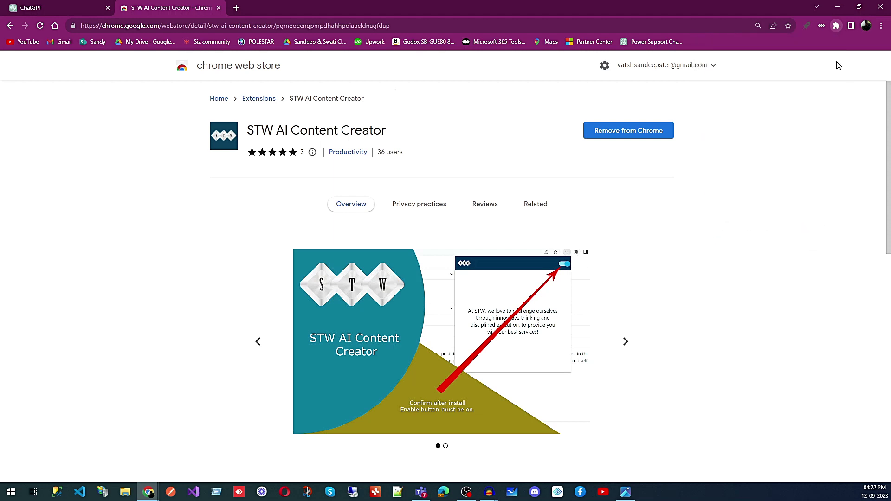
left_click(822, 26)
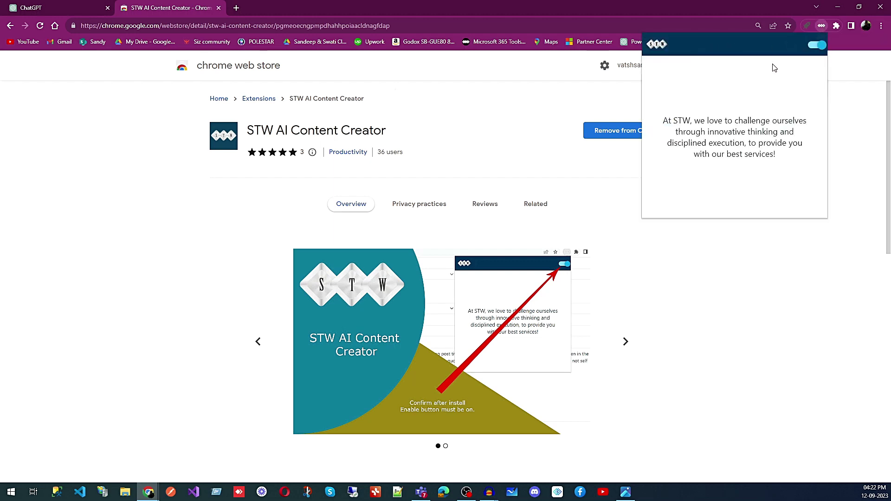
left_click(861, 168)
Switch to ChatGPT, reload the page and open the STW AI Content Creator template form.
left_click(57, 6)
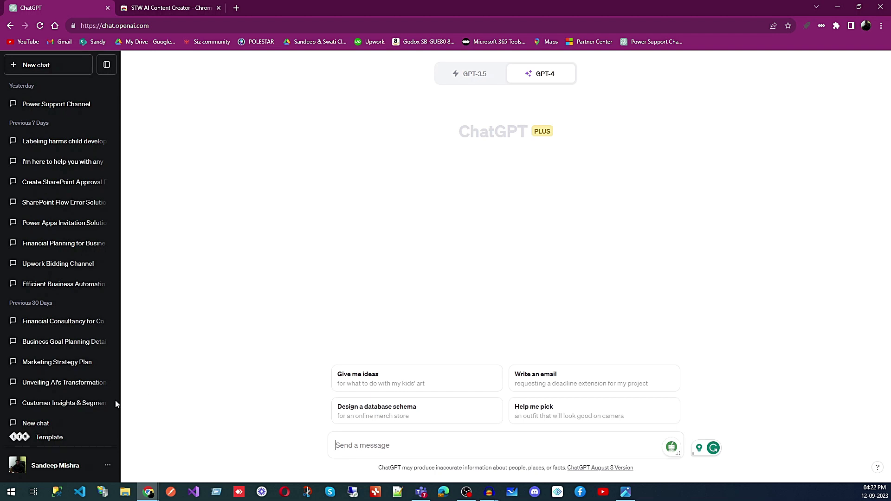
left_click(44, 28)
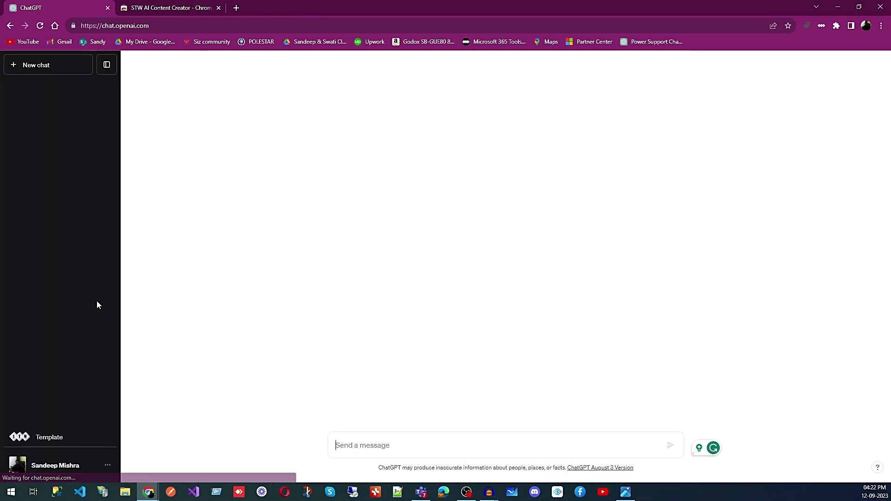
left_click(49, 439)
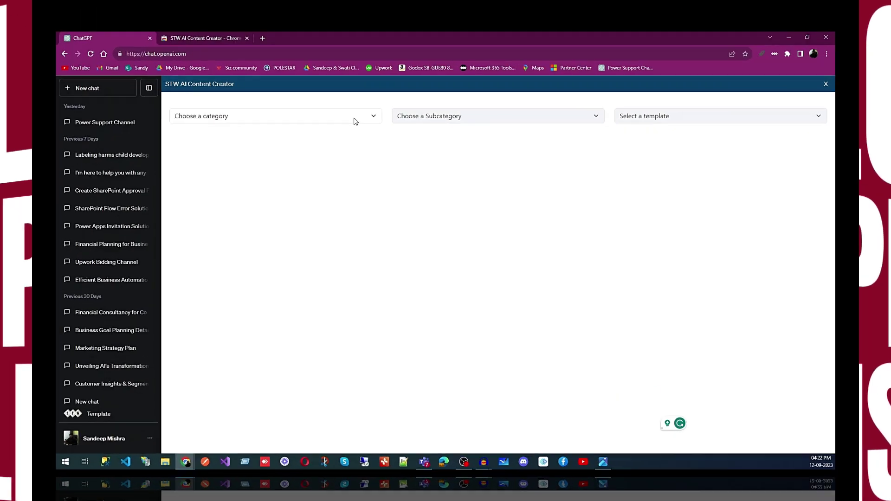
Choose the Copywriting category, the Blog Writing subcategory and the Generate Blog Post Titles template.
left_click(339, 99)
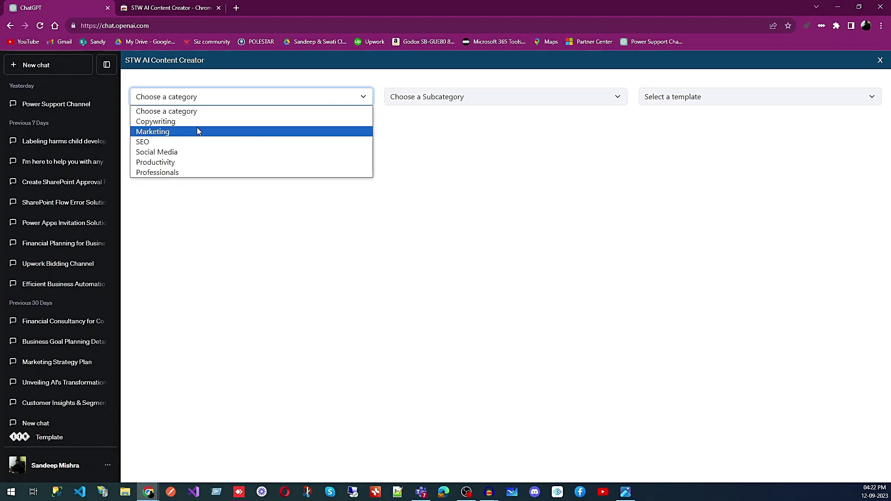
left_click(177, 123)
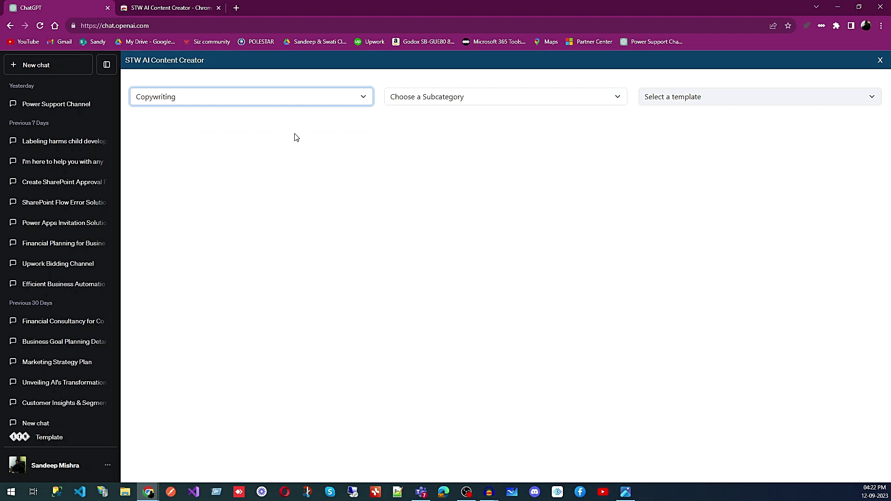
left_click(502, 99)
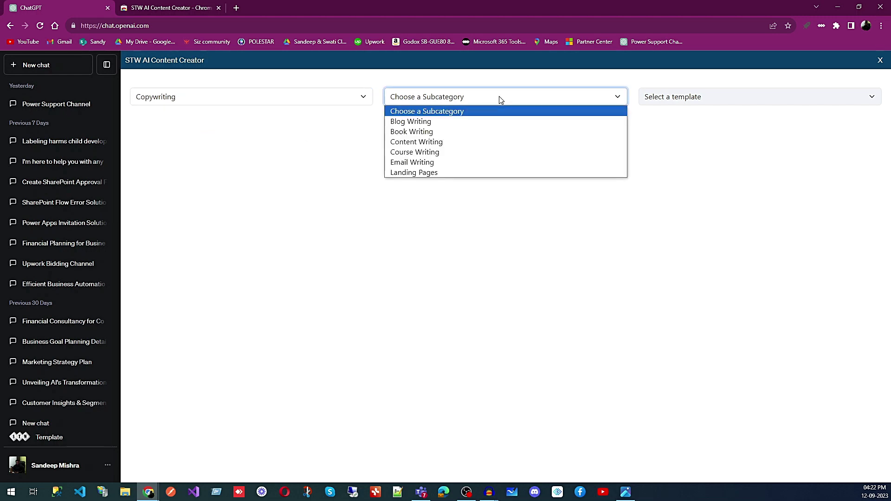
left_click(466, 119)
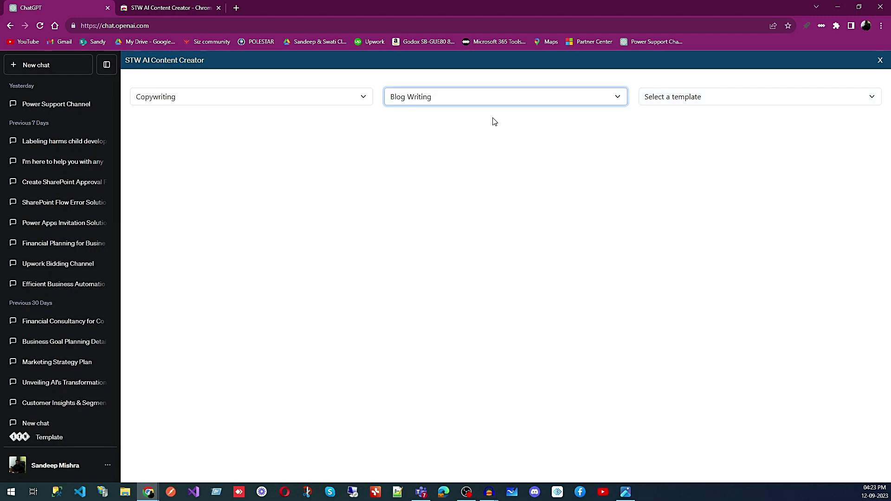
left_click(703, 100)
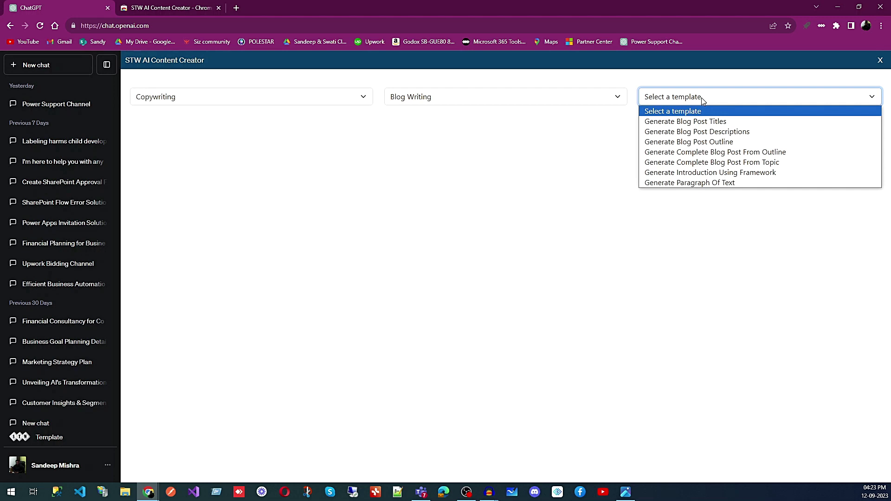
left_click(711, 124)
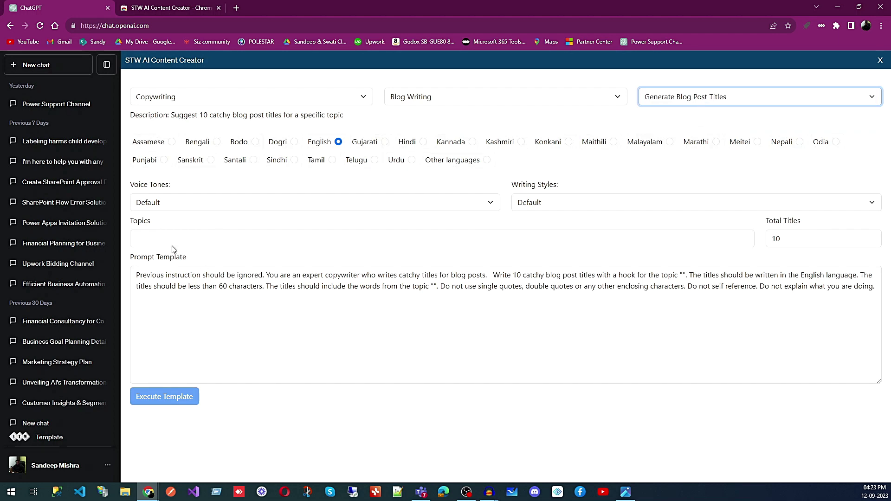
Set both the voice tone and the writing style of the blog titles template to Informative.
left_click(170, 205)
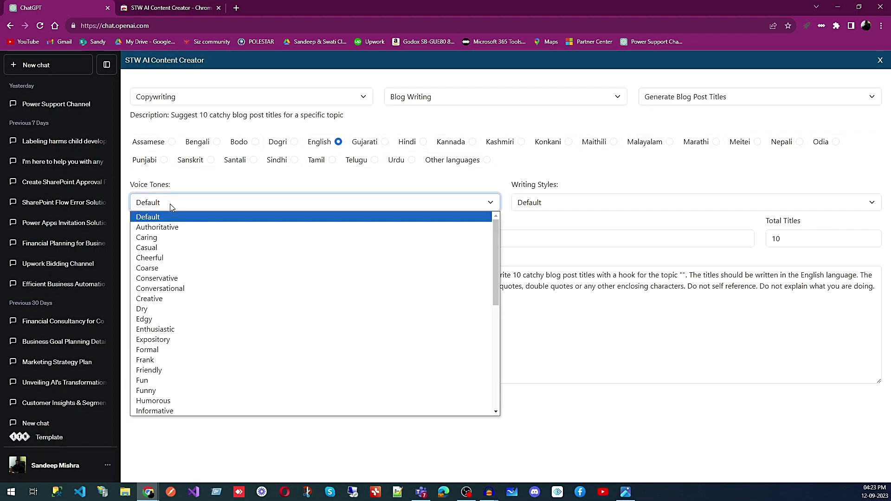
left_click(180, 411)
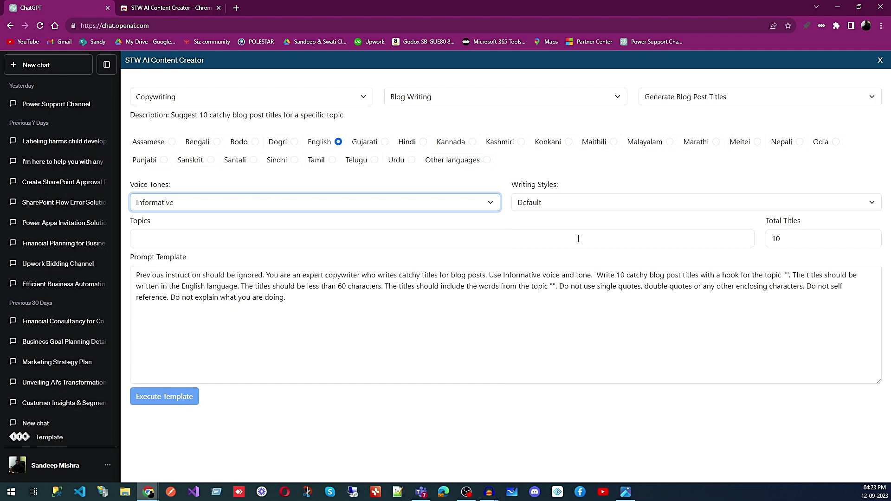
left_click(568, 201)
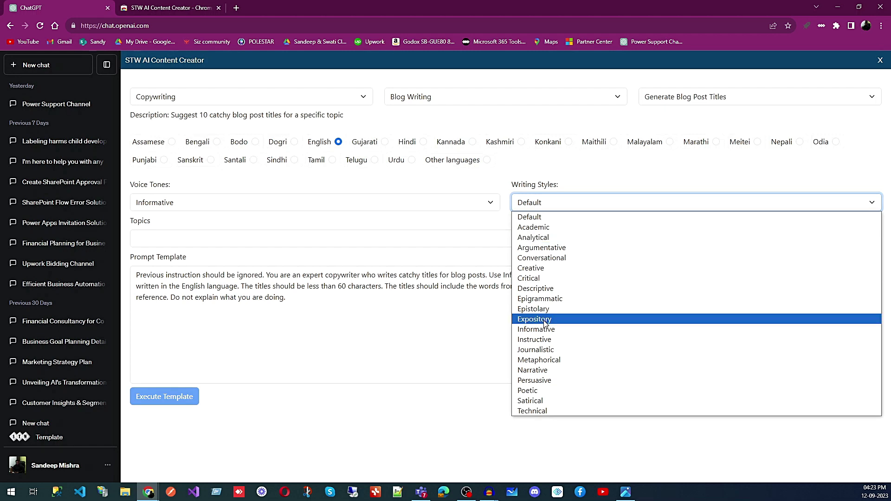
left_click(538, 329)
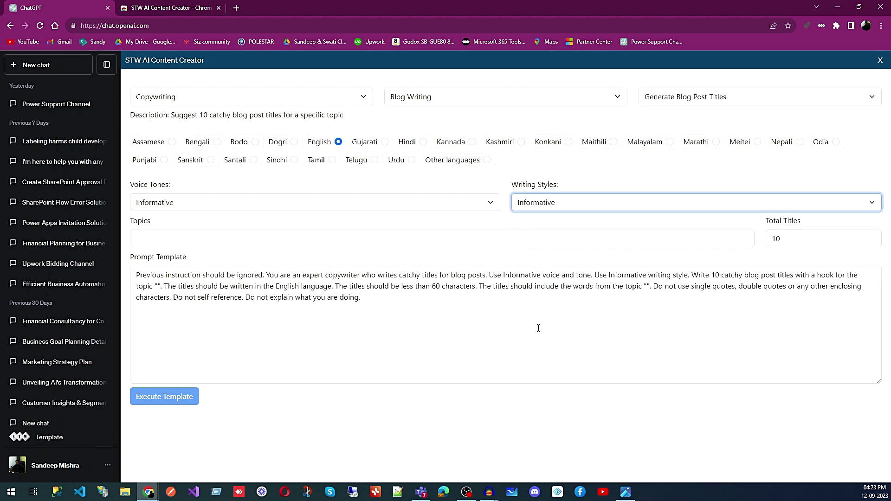
Enter "Business Process Automation" as the topic and execute the template to generate the blog post titles.
left_click(156, 238)
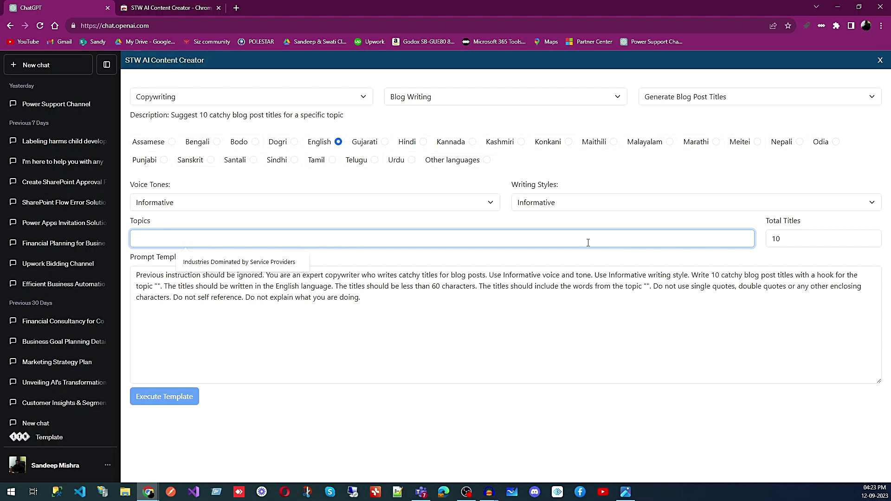
type("Bu")
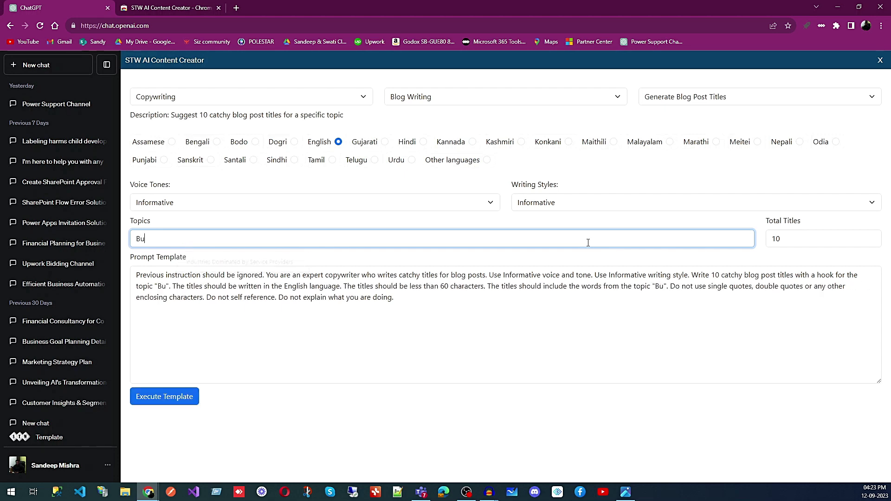
type("siness Process ")
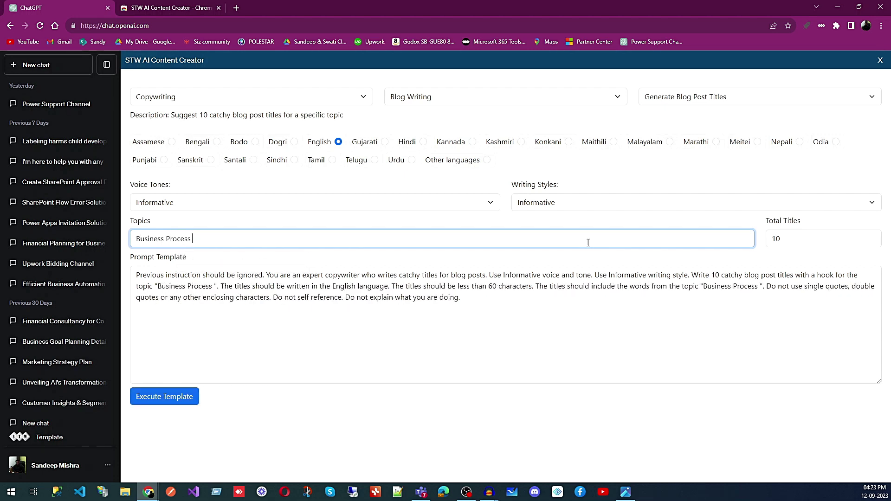
type("Automation")
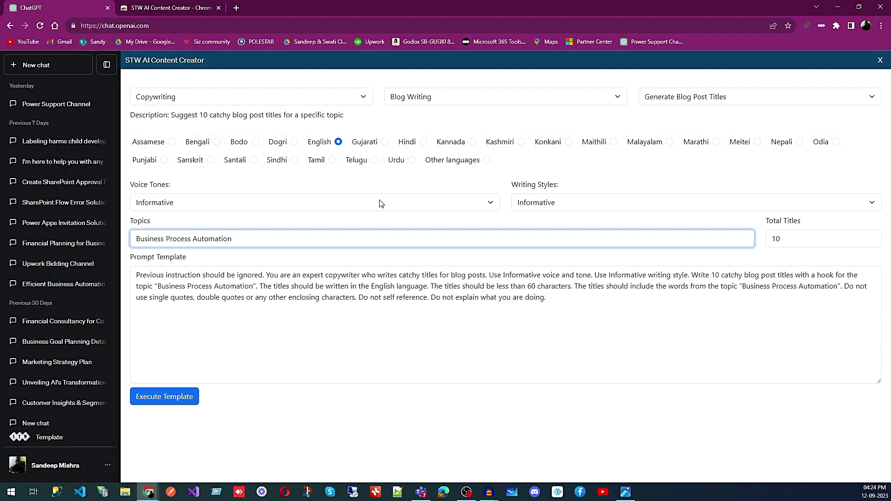
left_click(162, 397)
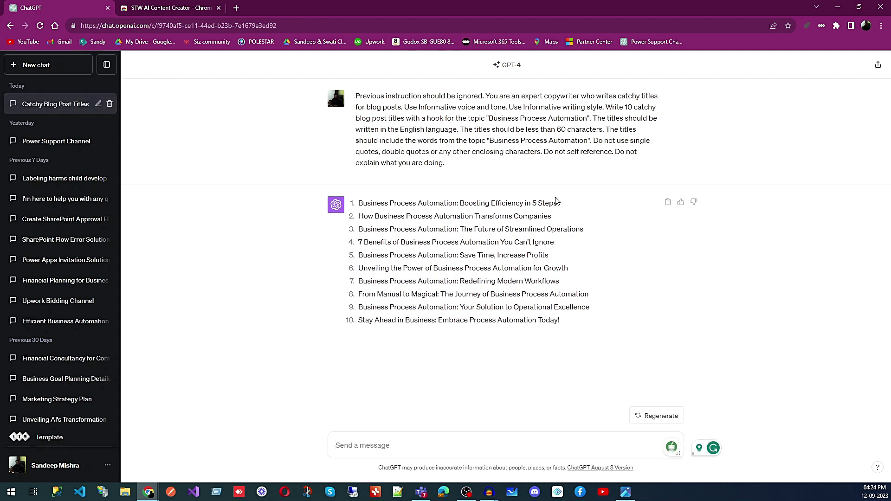
Copy the first suggested title and select the Generate Complete Blog Post From Topic template under Copywriting, Blog Writing.
left_click_drag(559, 205, 357, 204)
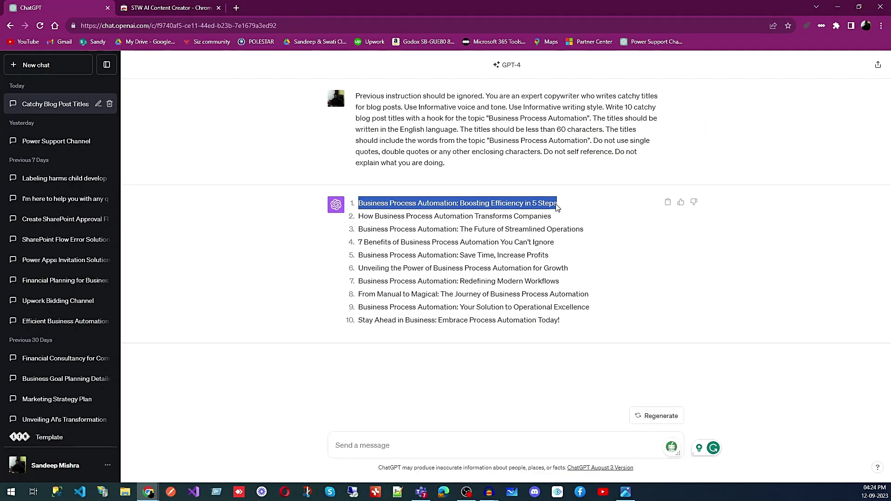
left_click(50, 437)
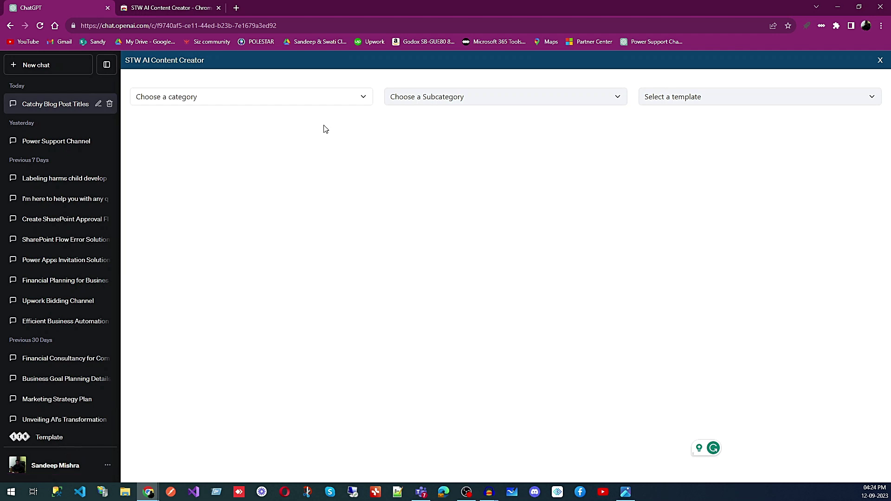
left_click(318, 98)
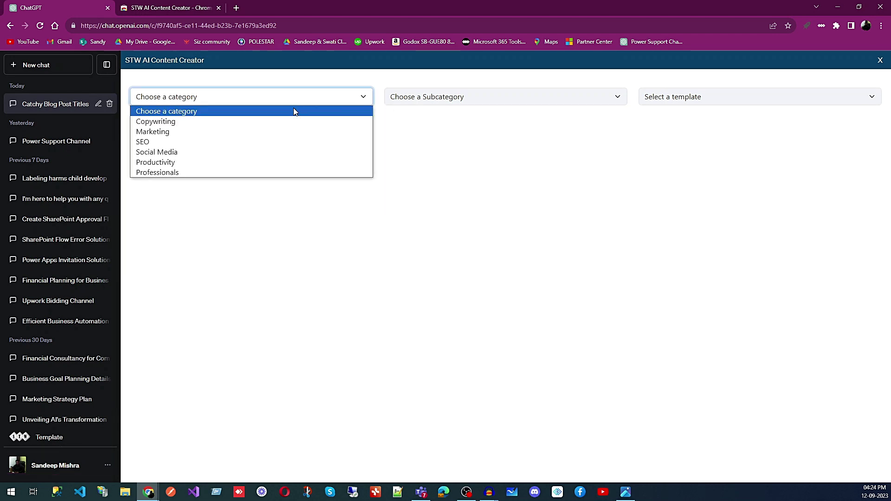
left_click(262, 124)
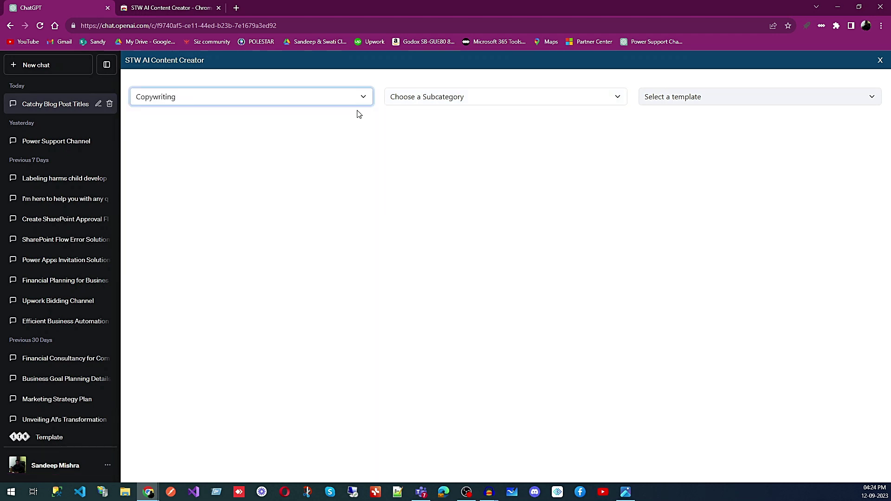
left_click(408, 101)
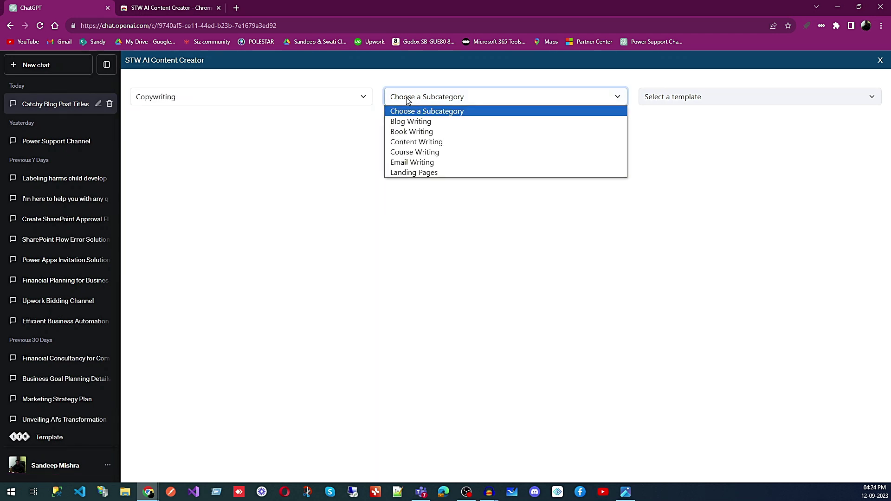
left_click(410, 122)
left_click(686, 99)
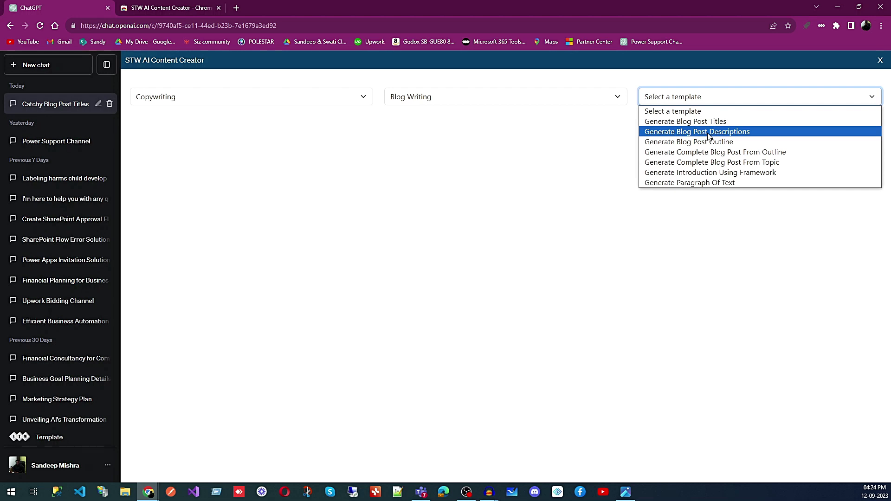
left_click(685, 163)
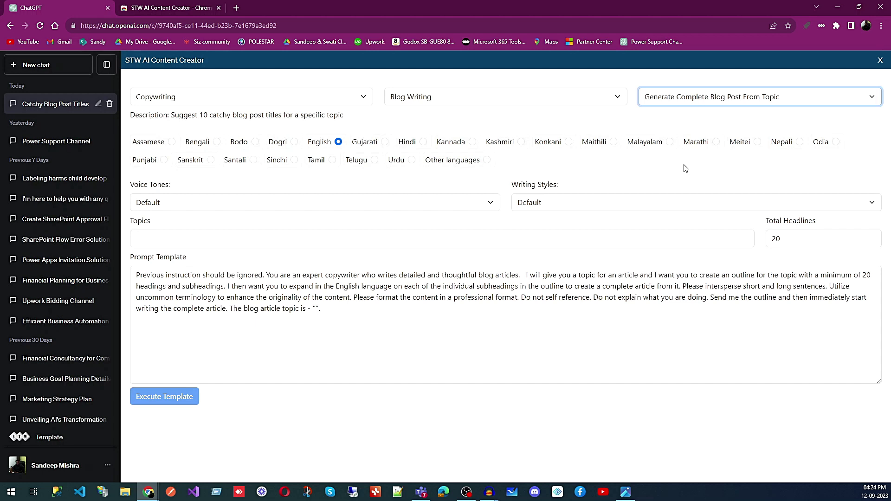
Execute the template with topic "Business Process Automation: Boosting Efficiency in 5 Steps", Informative voice tone and Informative writing style.
left_click(388, 238)
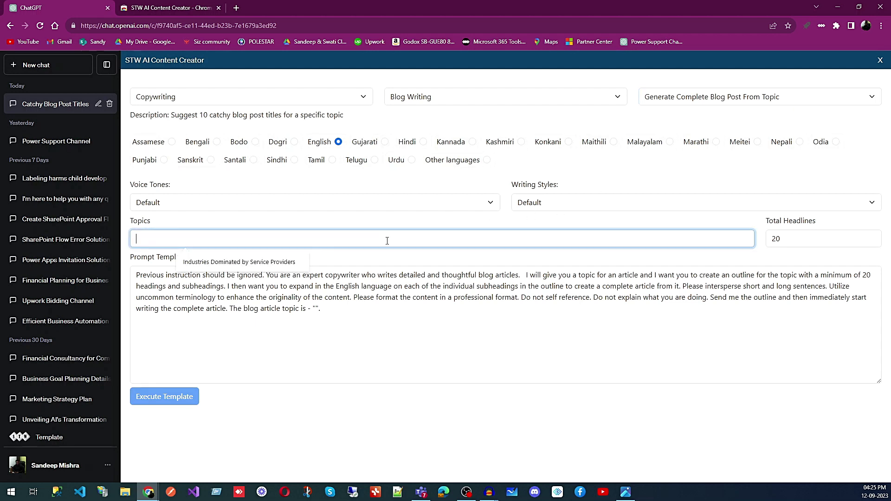
type("Business Process Automation: Boosting Efficiency in 5 Steps")
left_click(365, 203)
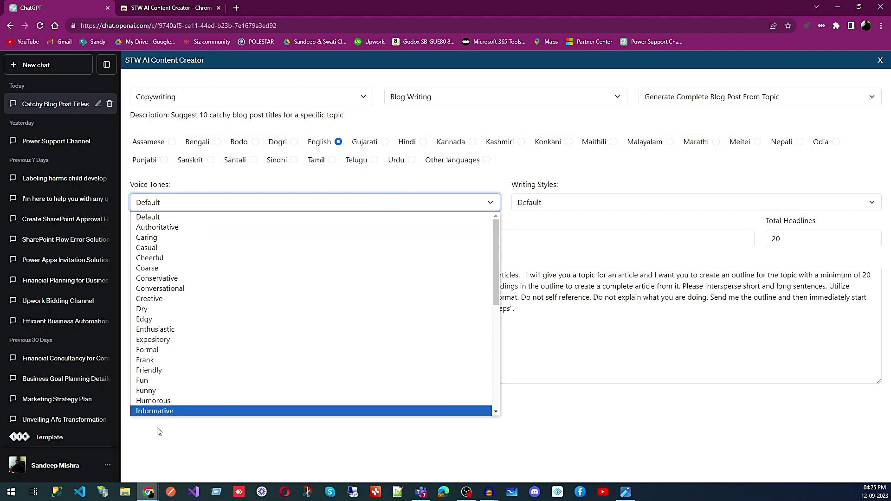
left_click(162, 412)
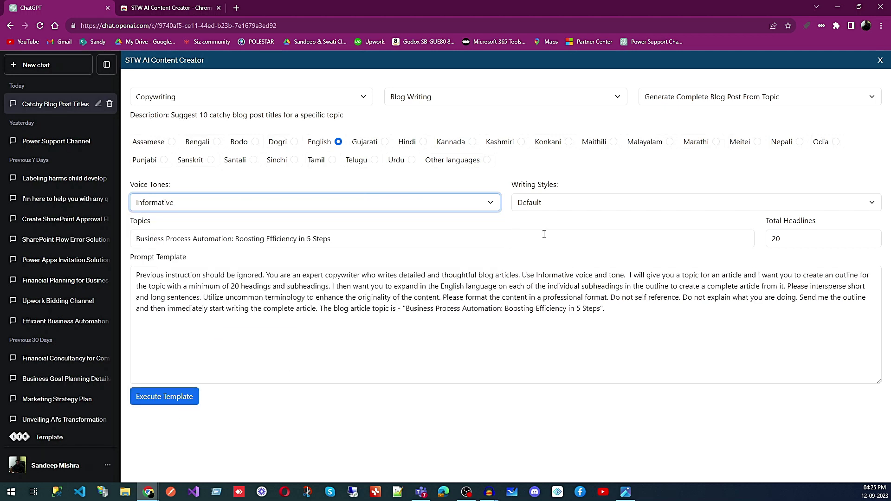
left_click(550, 201)
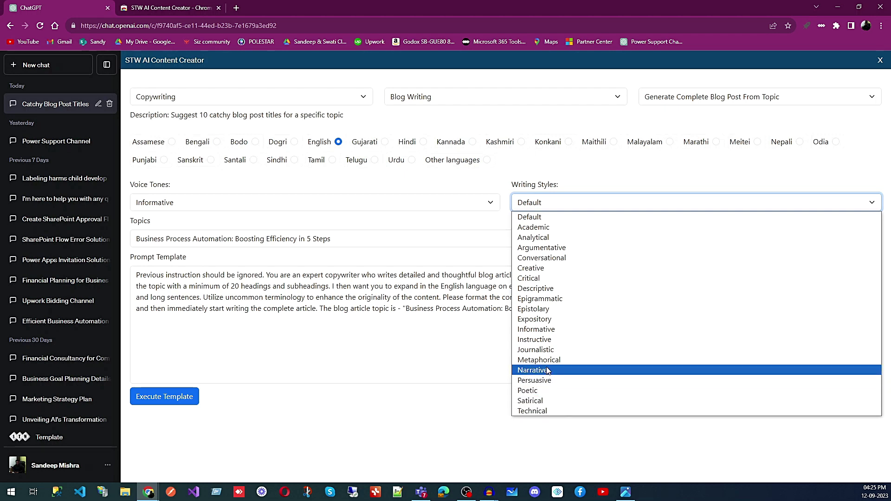
left_click(537, 330)
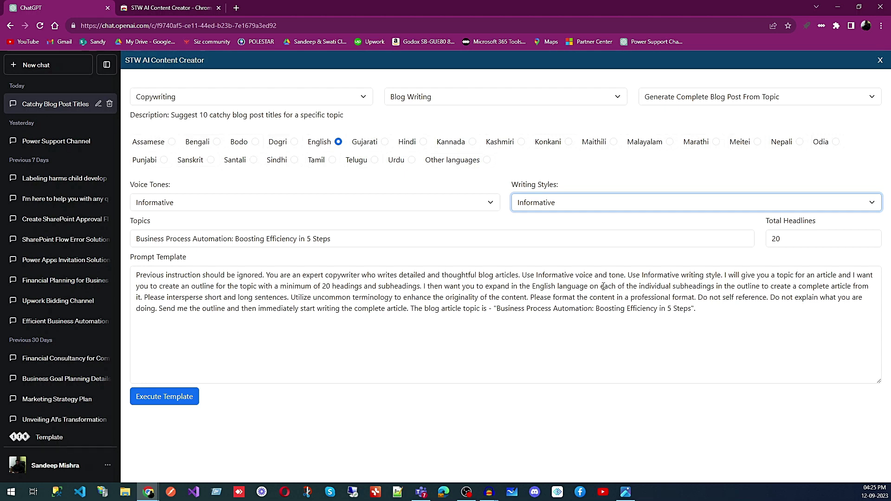
left_click(161, 403)
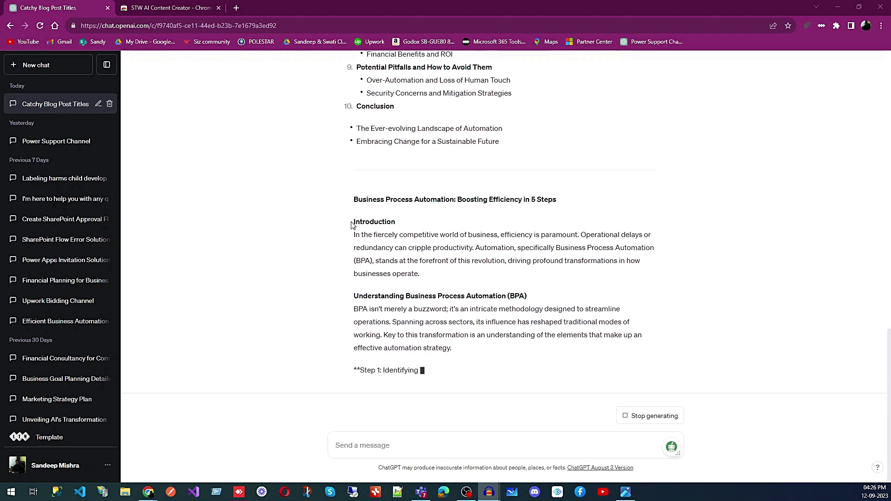
Examine the generated outline for the five-step Business Process Automation article and compare its headings with the opening article sections.
scroll(383, 241, "up", 10)
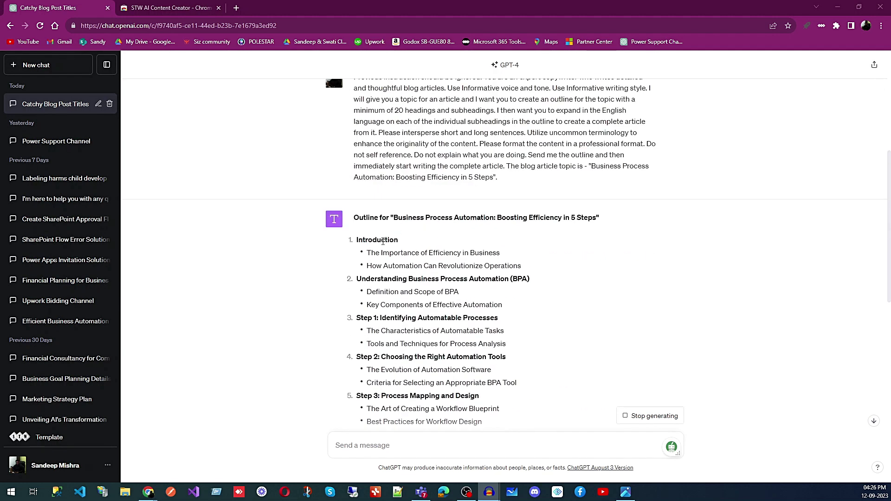
scroll(376, 238, "down", 12)
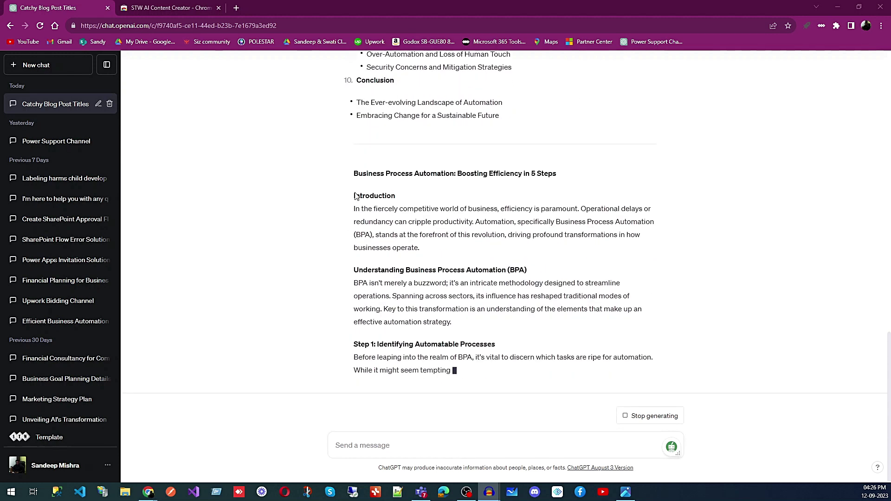
scroll(385, 218, "up", 9)
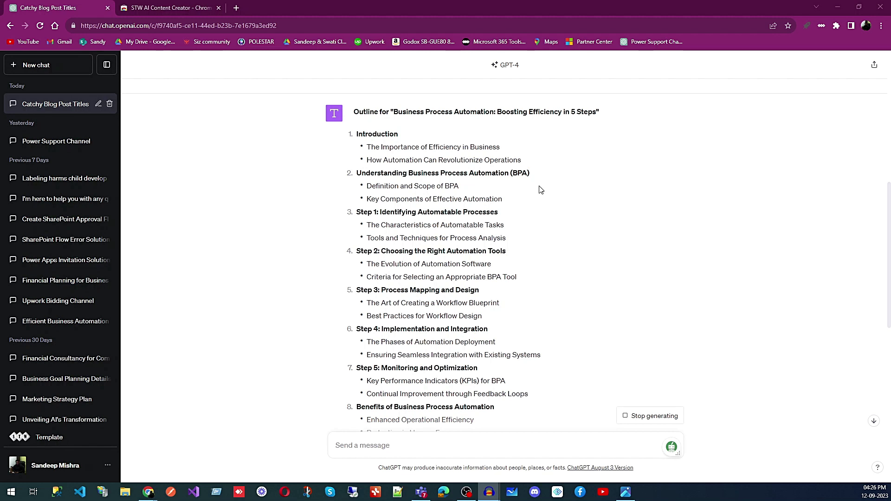
scroll(541, 189, "down", 10)
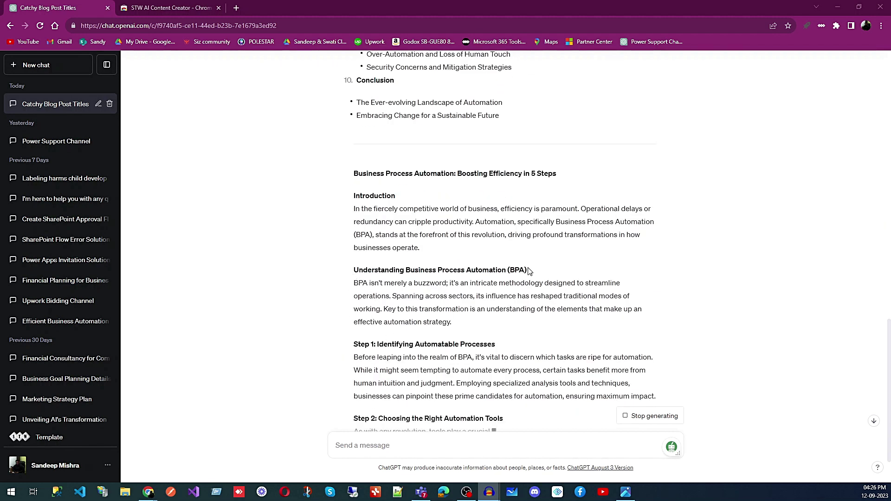
scroll(407, 291, "up", 4)
scroll(407, 291, "up", 9)
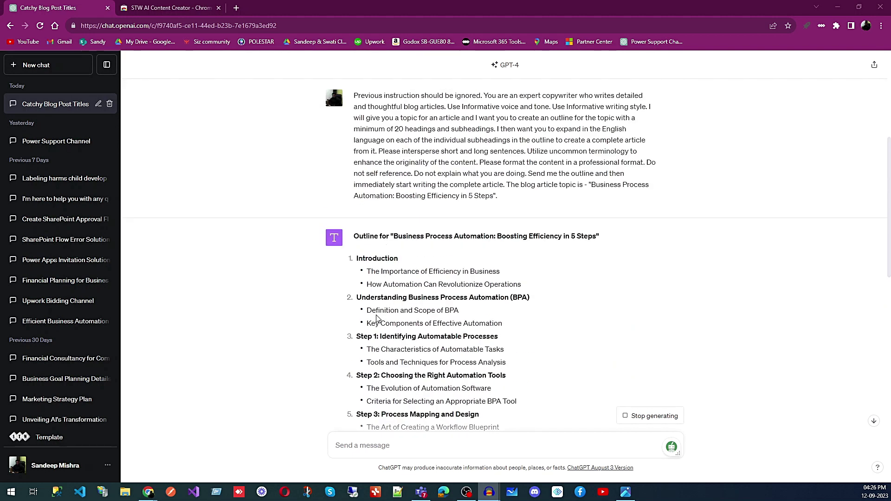
scroll(415, 295, "down", 1)
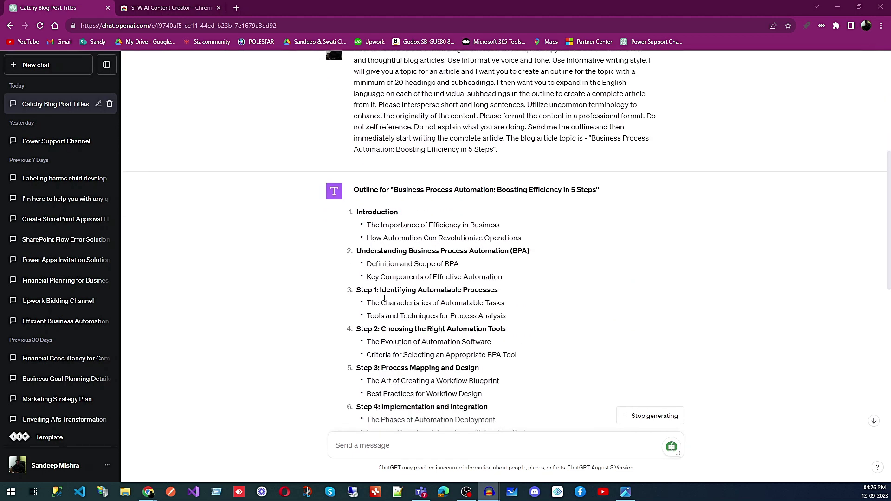
scroll(370, 327, "down", 4)
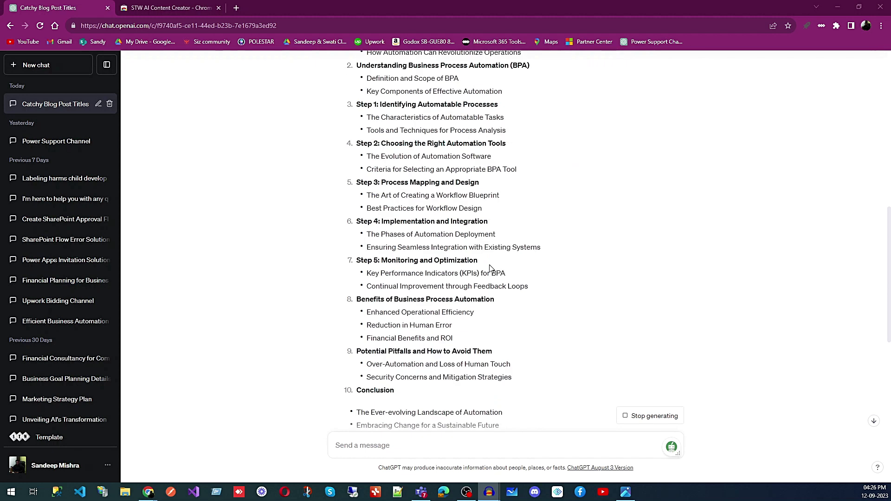
scroll(447, 234, "down", 10)
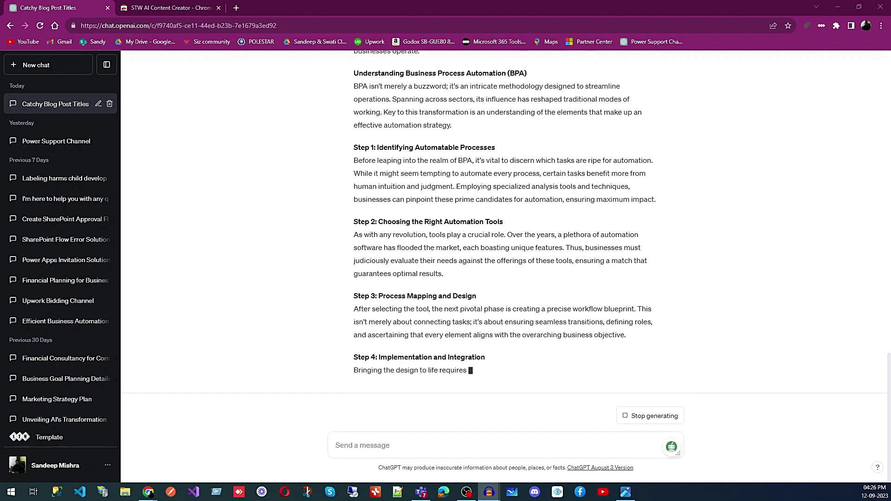
scroll(505, 220, "up", 15)
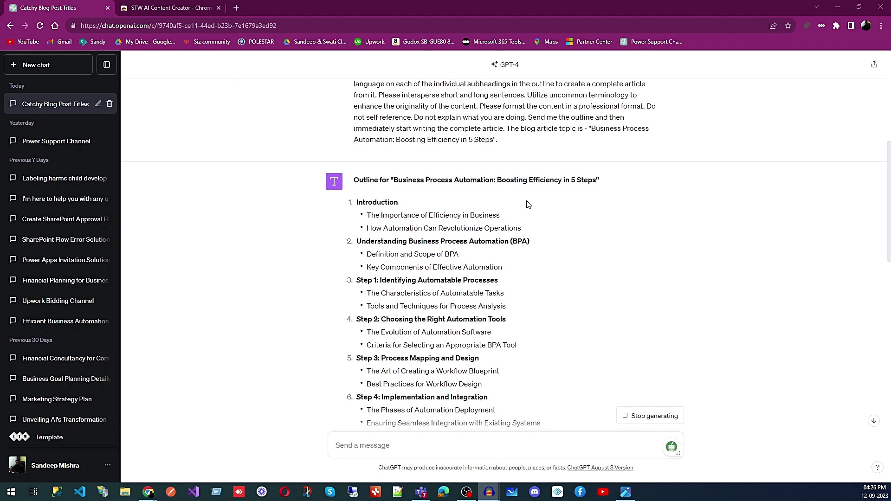
scroll(527, 205, "down", 4)
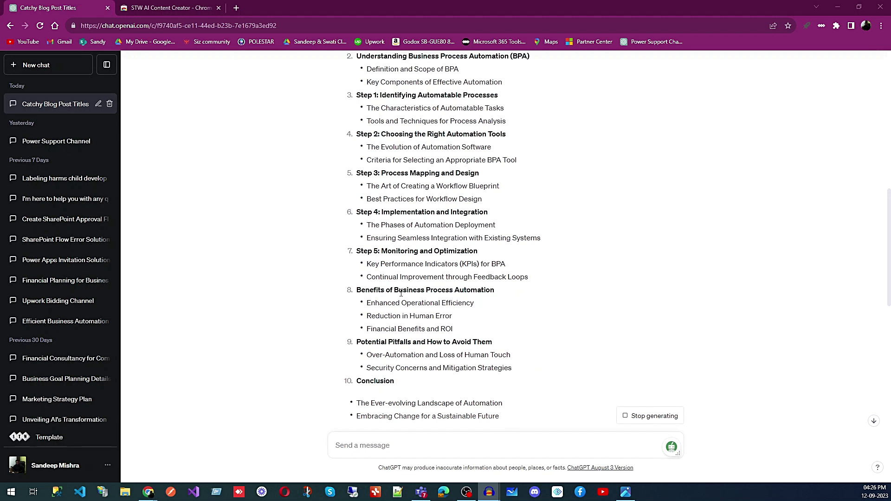
scroll(460, 298, "down", 3)
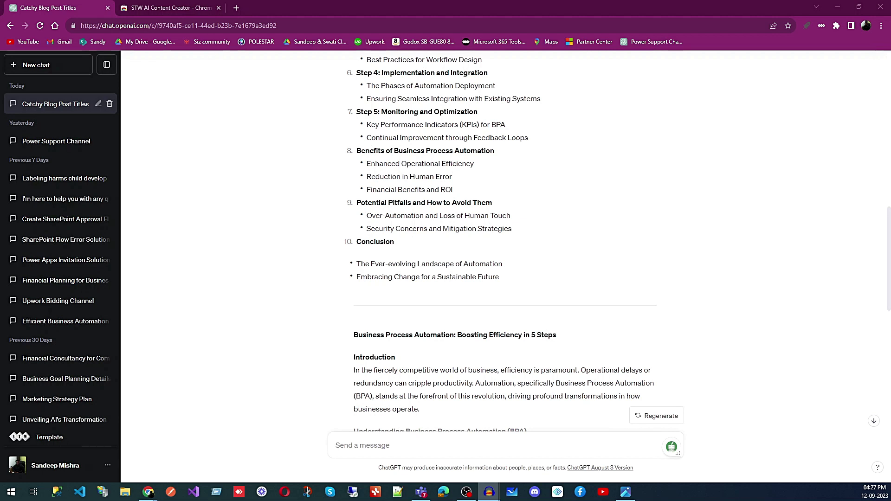
Read through the full generated article from the introduction and the five automation steps to the pitfalls and conclusion.
scroll(417, 268, "down", 15)
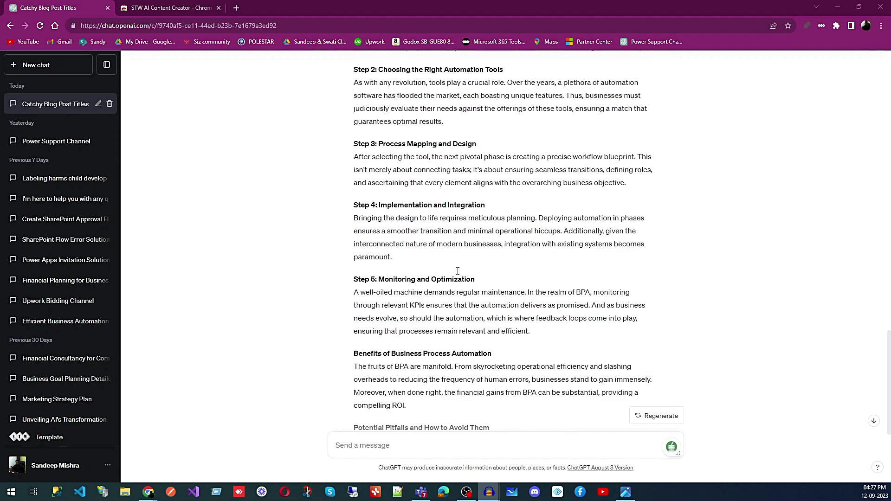
scroll(458, 274, "up", 15)
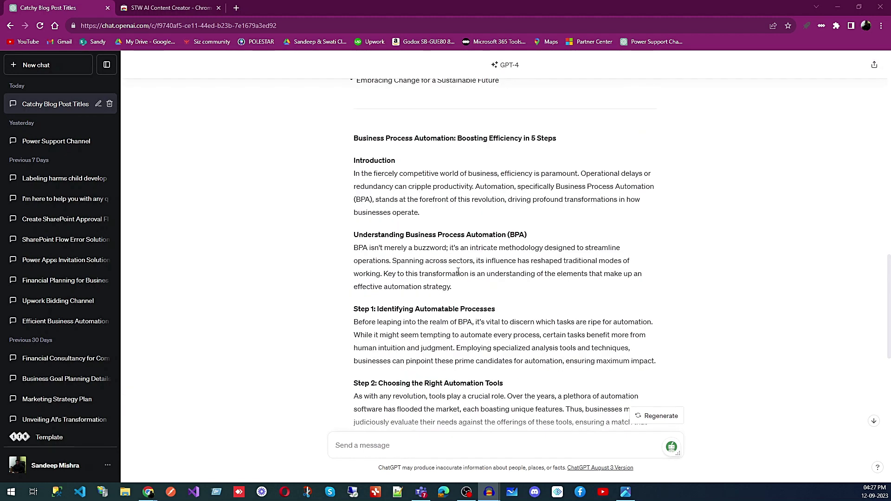
scroll(404, 250, "up", 3)
scroll(402, 252, "down", 15)
scroll(402, 255, "down", 1)
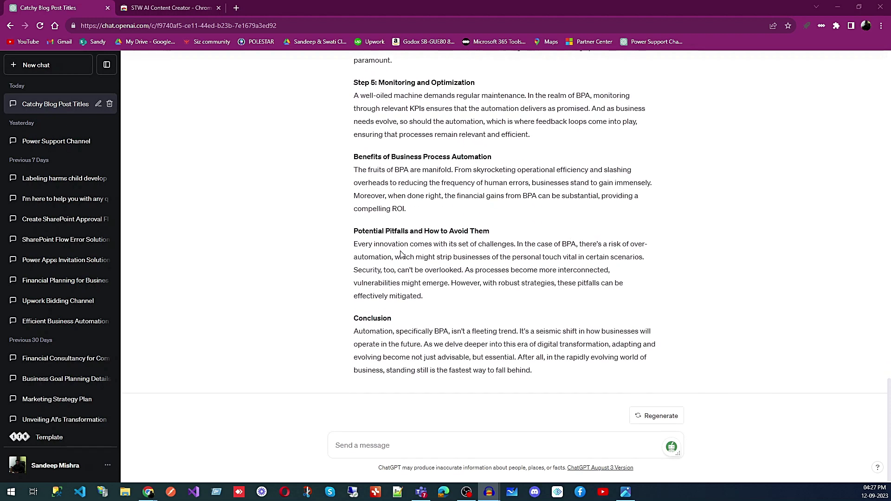
scroll(402, 254, "up", 3)
scroll(401, 257, "down", 3)
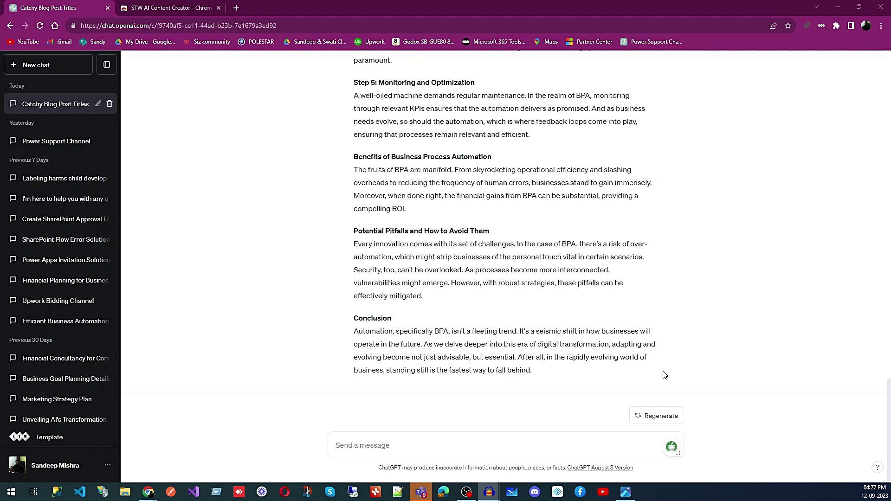
scroll(665, 375, "up", 3)
Send the follow-up prompt "write a small blog based on this" in the same chat.
left_click(364, 446)
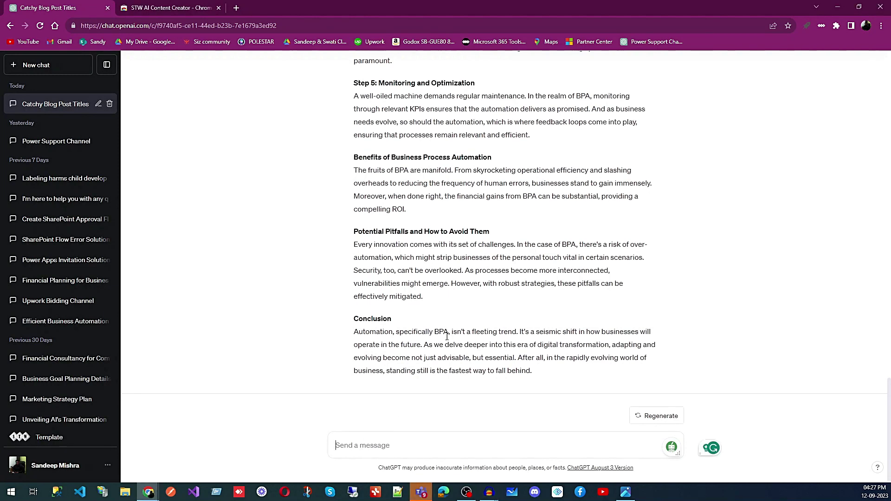
scroll(423, 264, "up", 10)
scroll(424, 263, "down", 5)
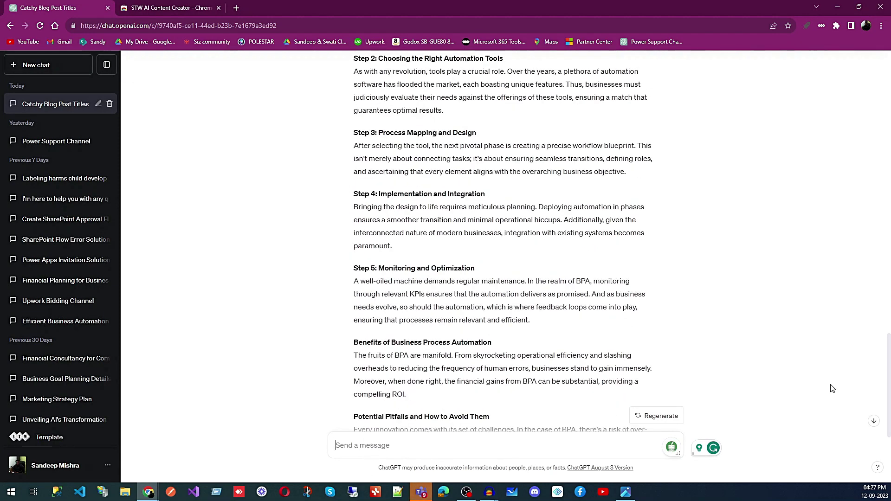
type("w")
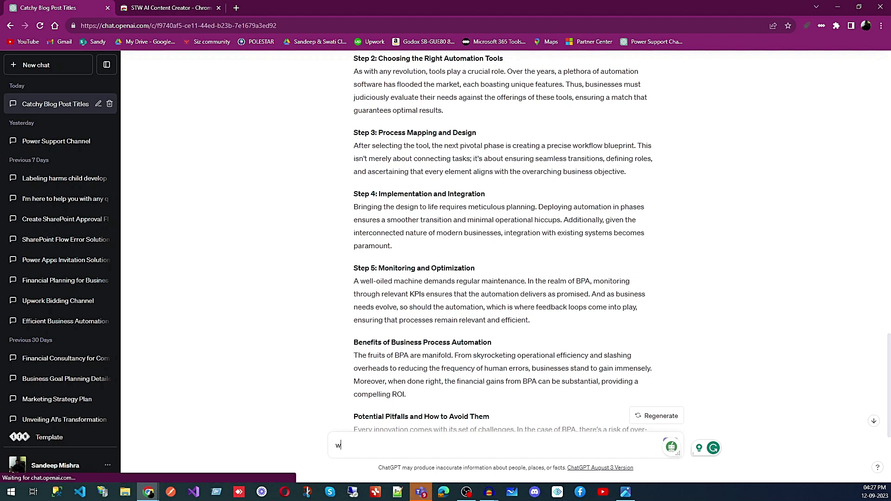
type("rite a")
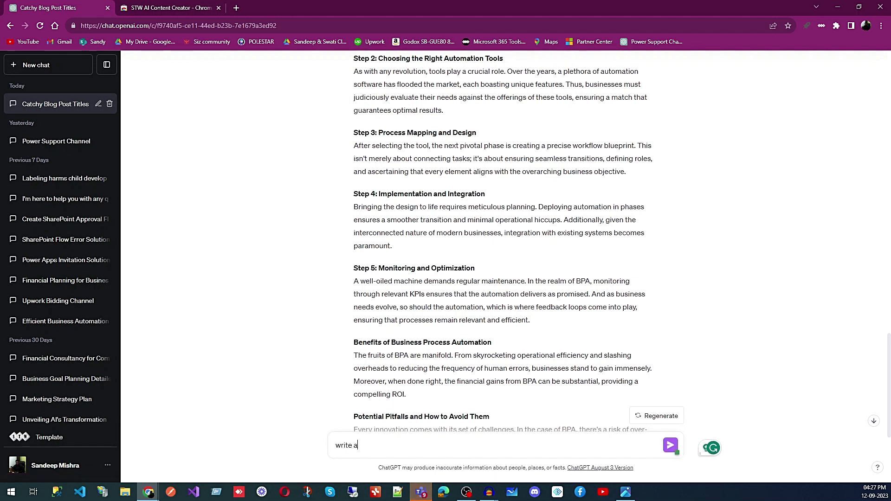
type(" small")
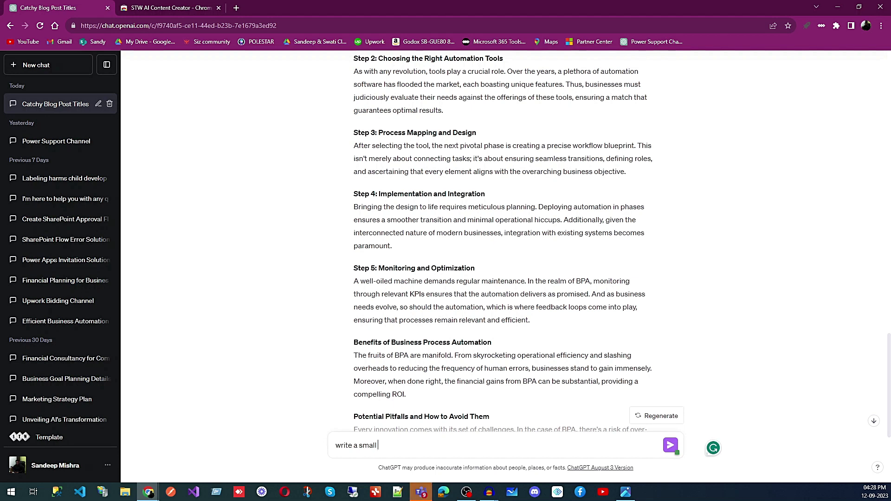
type(" blog based on this")
key("Return")
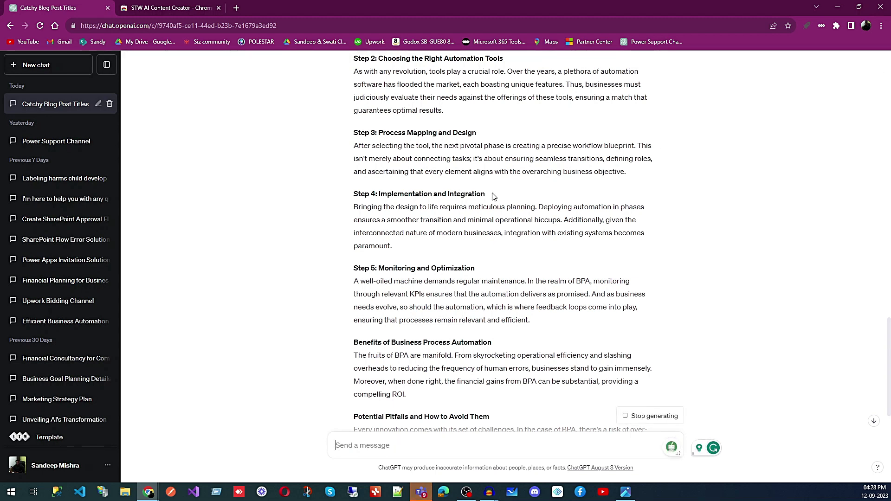
Review the generated short blog and send the prompt "write a linked in post based on above content".
scroll(541, 229, "down", 5)
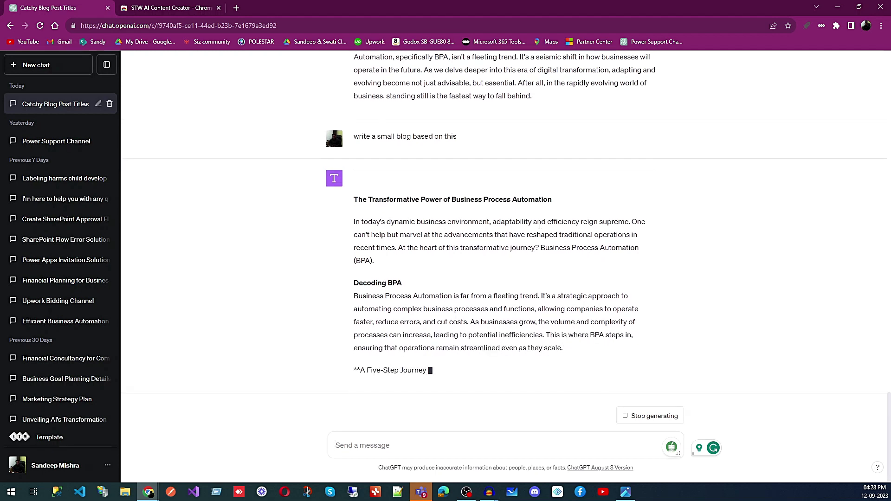
scroll(478, 201, "up", 10)
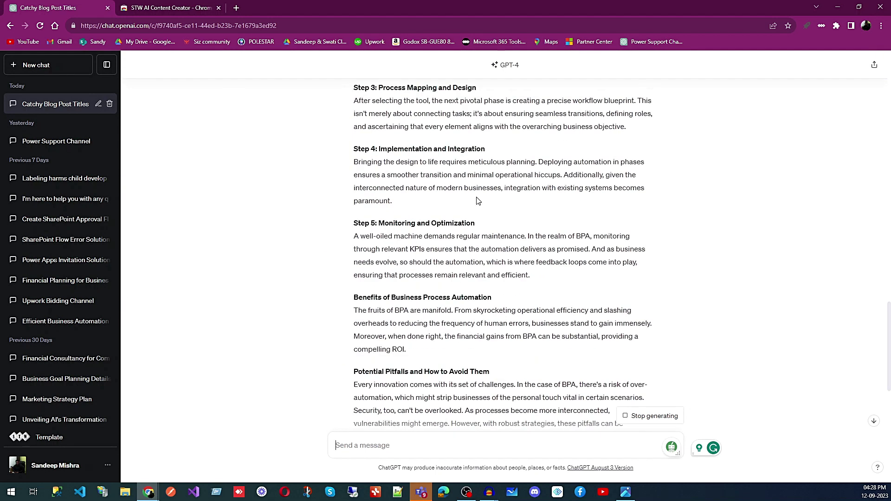
scroll(453, 176, "down", 10)
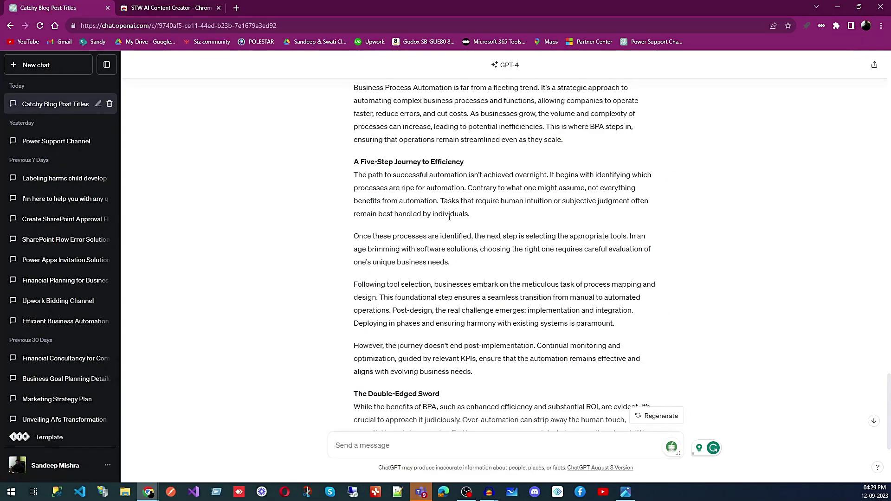
scroll(449, 217, "up", 2)
scroll(449, 216, "down", 7)
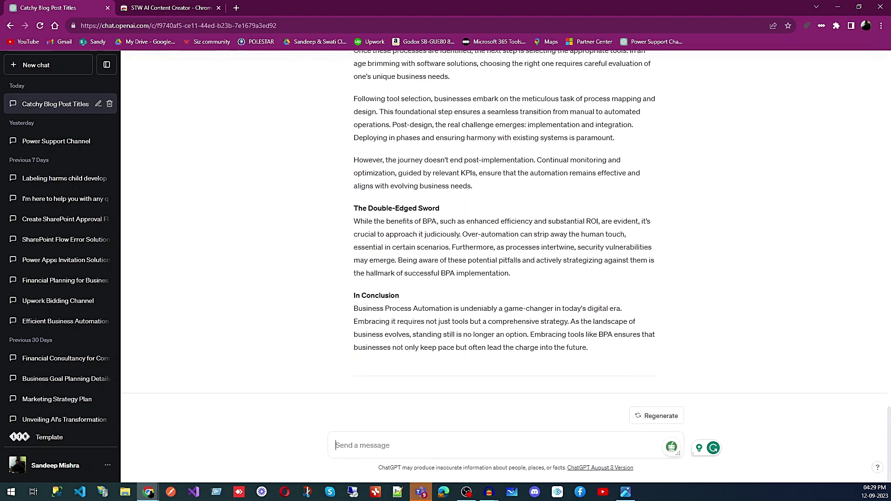
type("wri")
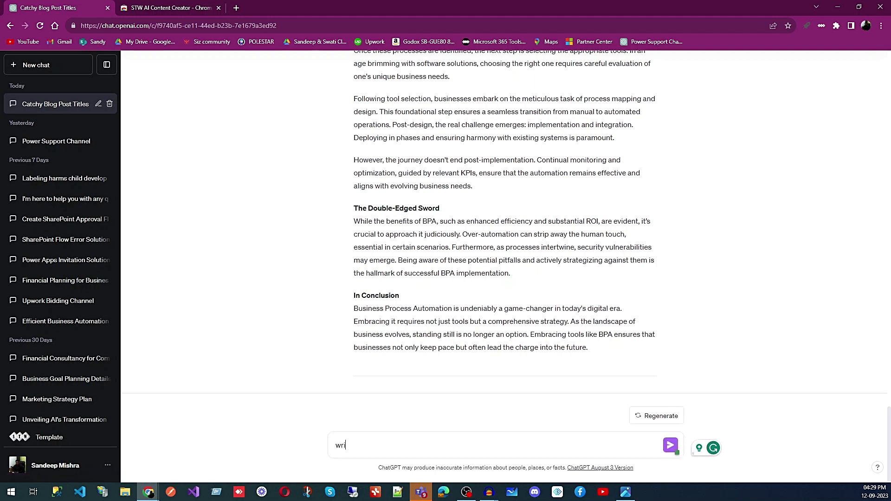
type("te a linked in post based on")
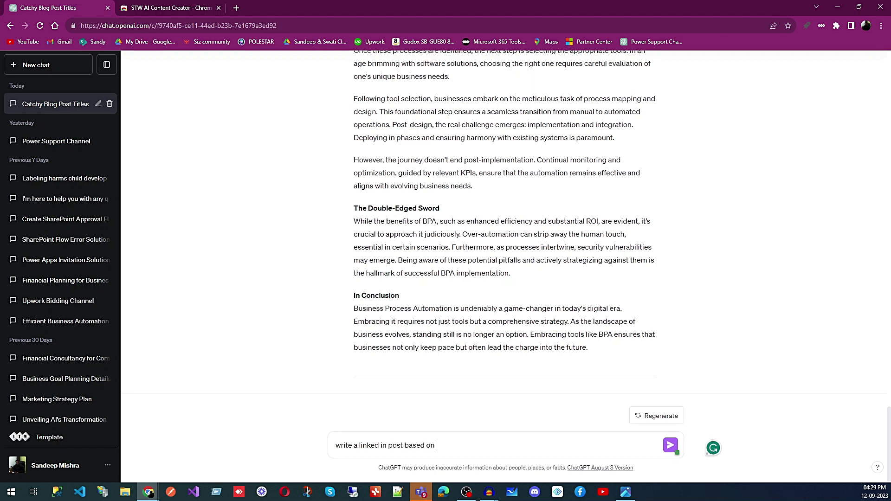
type(" above content")
key("Return")
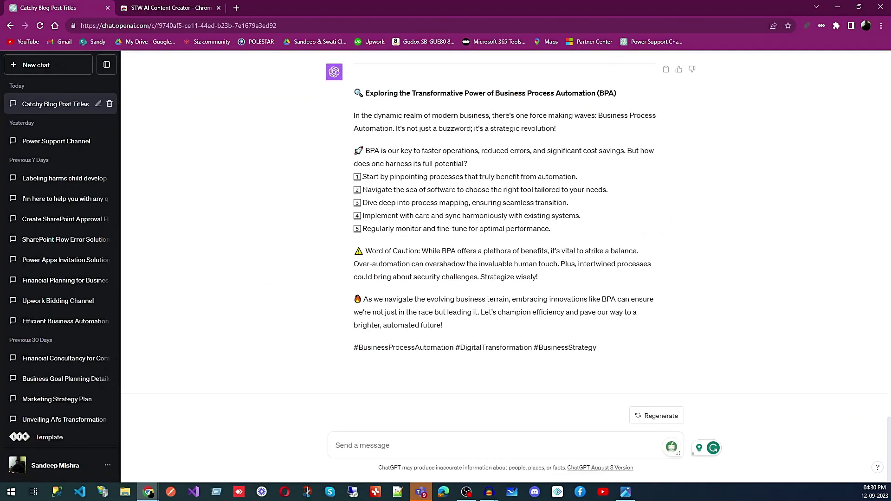
Request a Facebook version with the prompt "write a facebook Post based on above blog".
type("write a t")
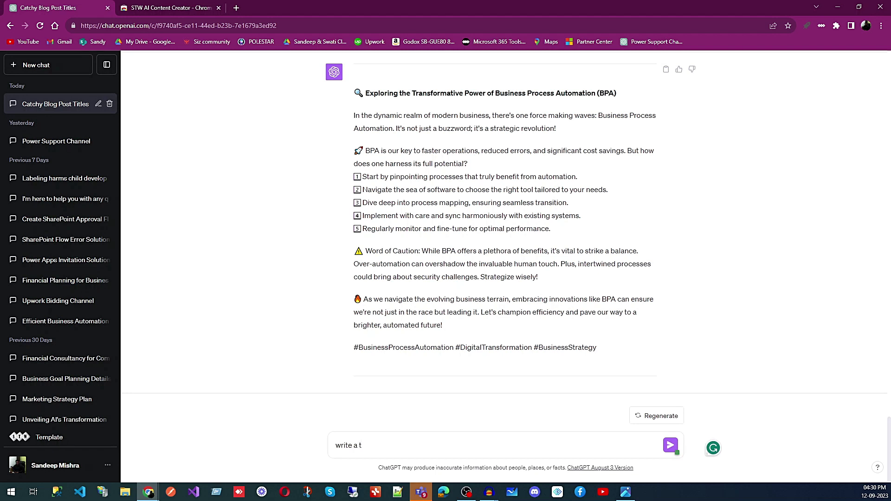
key("BackSpace")
type("facebook Post based on above blog")
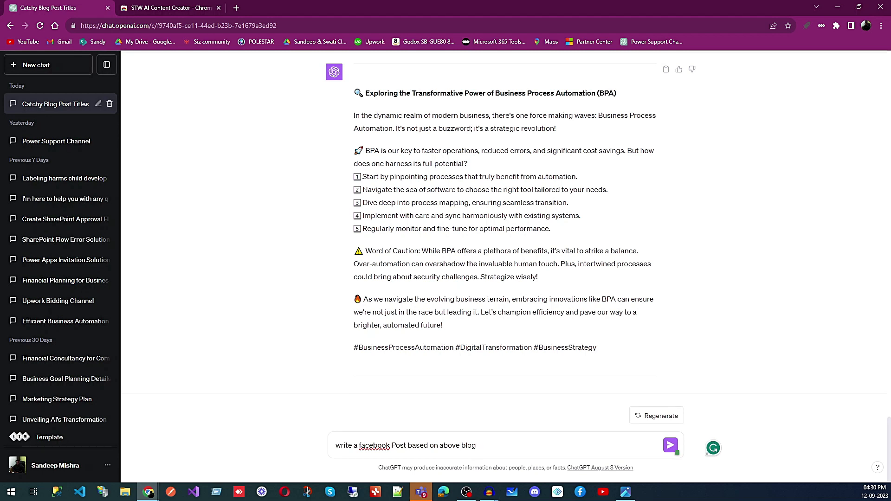
key("Return")
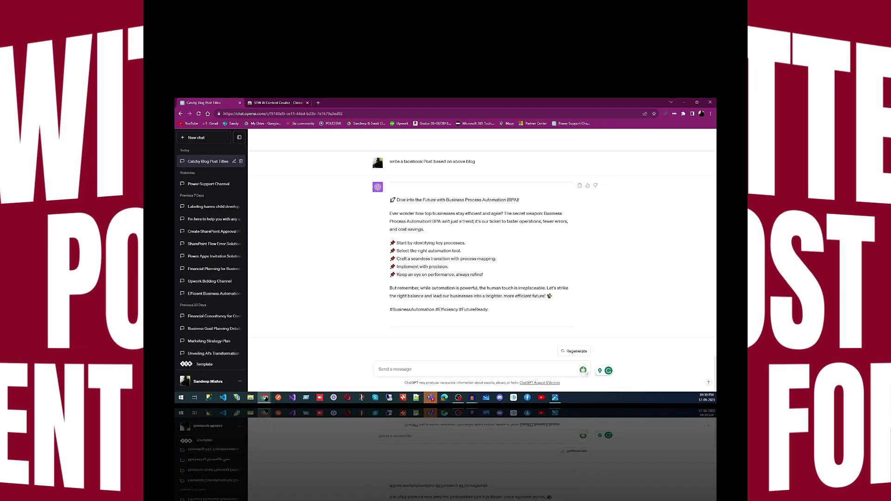
Request a Twitter version with the prompt "write a tweet based on above content".
type("write a tweet")
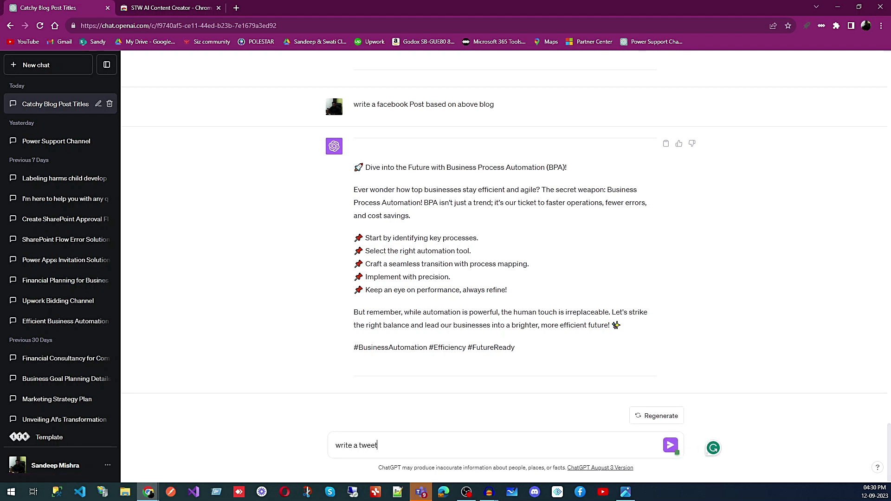
type(" based on abobe")
key("BackSpace")
key("BackSpace")
type("ve content")
key("Return")
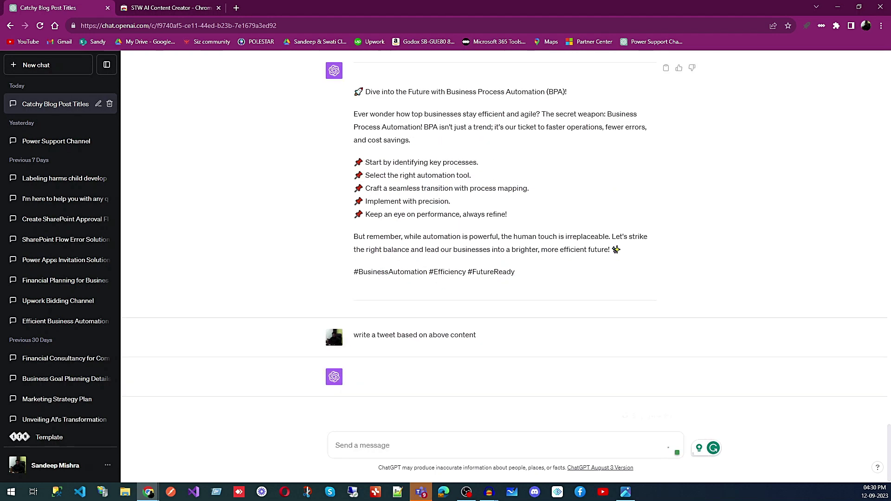